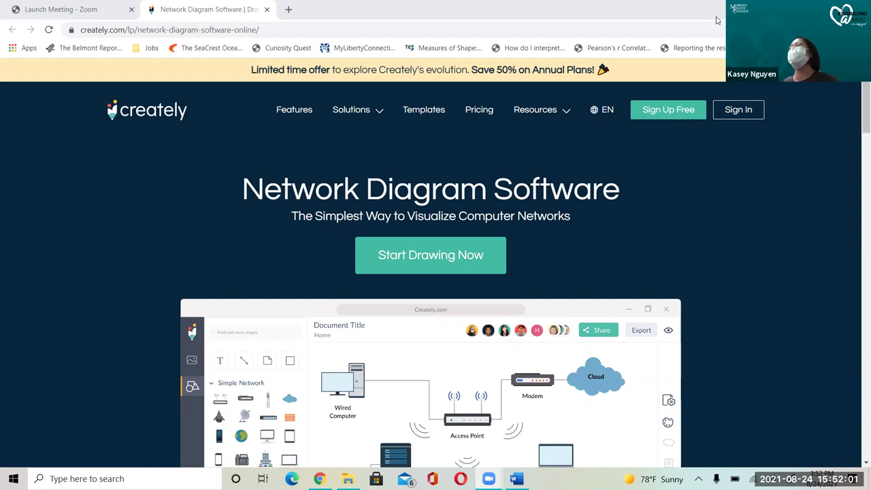
Step: Scroll the Creately page down to reveal the sample network diagram below Start Drawing Now
left_click(858, 94)
left_click_drag(857, 94, 857, 117)
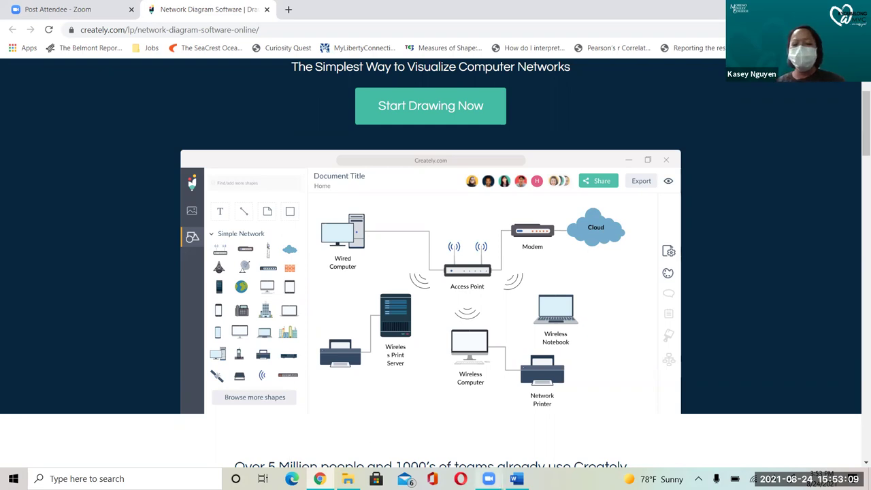
Step: Switch to the Word handout 'CIS40A Lab 1-1: Network Topology'
key("alt+Tab")
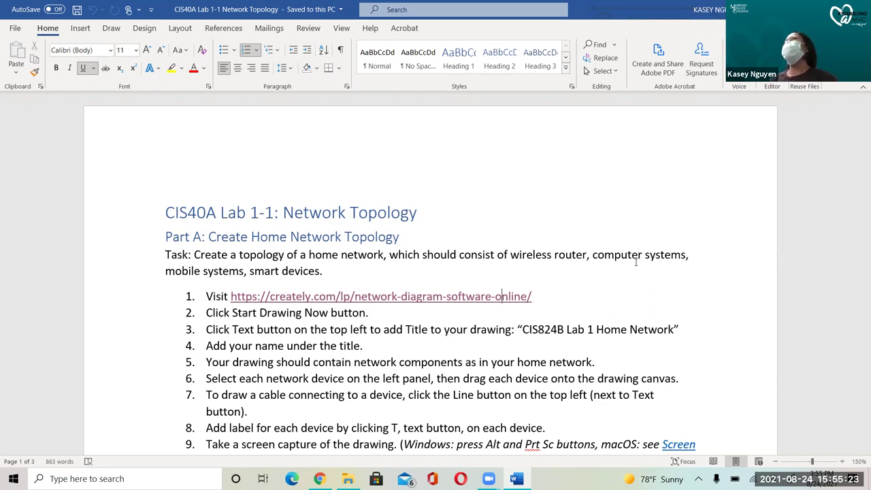
Step: Read the task and the Start Drawing Now and naming steps, then return to Chrome
left_click(329, 272)
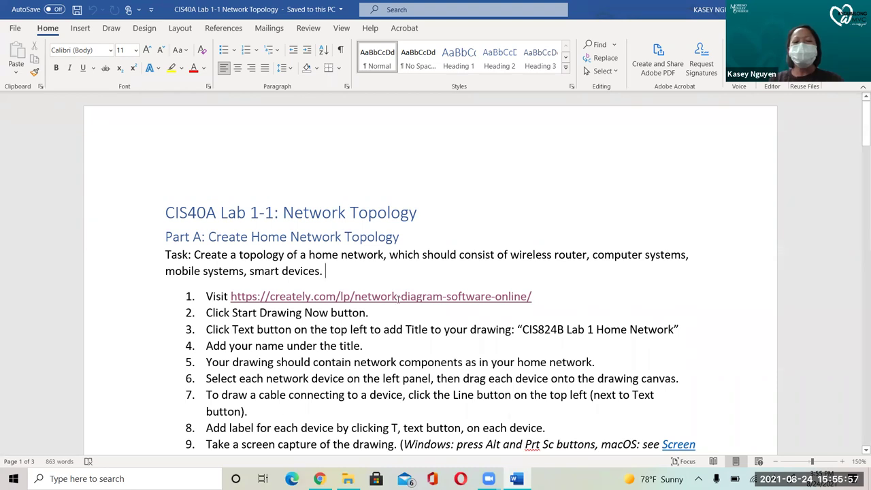
left_click(369, 313)
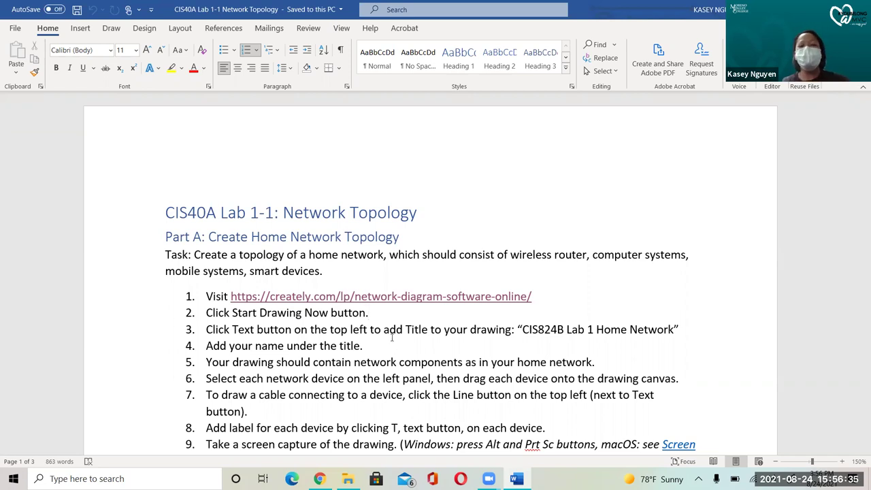
left_click(384, 342)
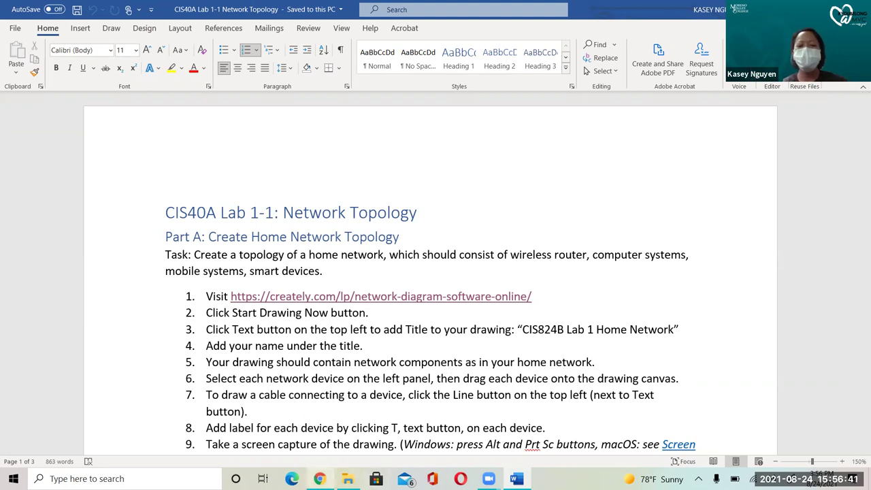
key("alt+Tab")
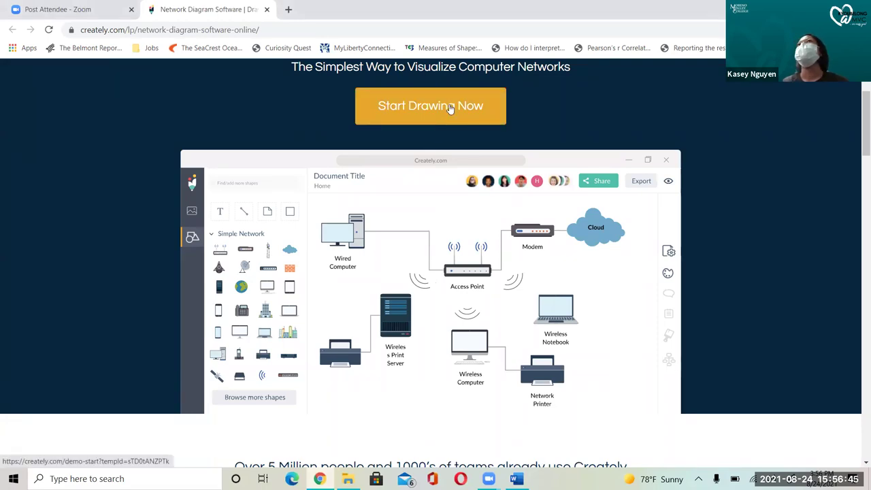
Step: Start a new Untitled Workspace drawing with Start Drawing Now
left_click(449, 107)
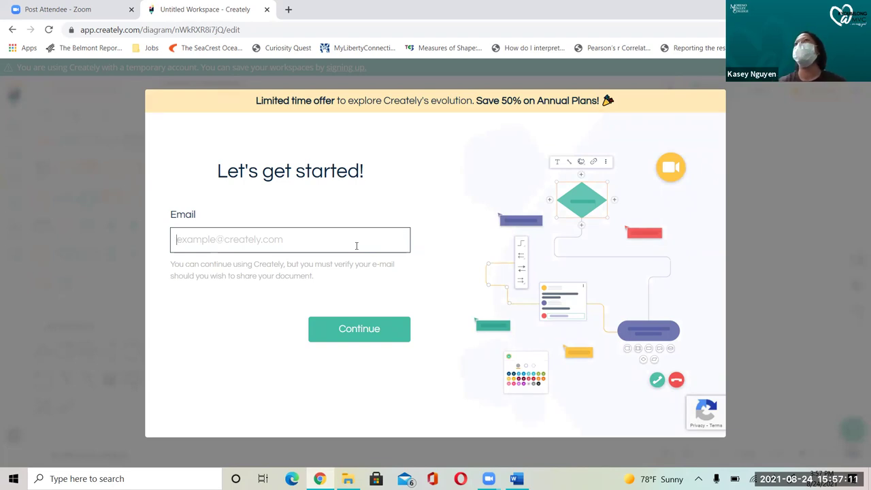
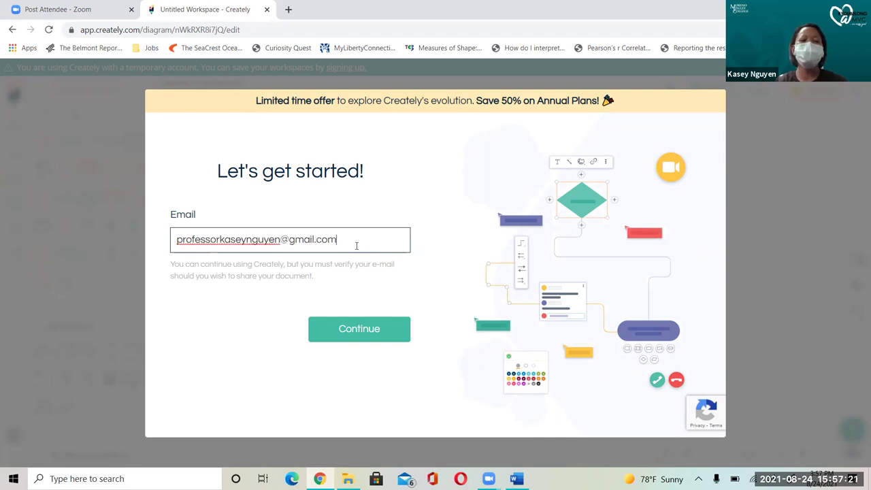
Step: Enter the account e-mail address, correcting typos, and continue into the workspace
left_click(356, 329)
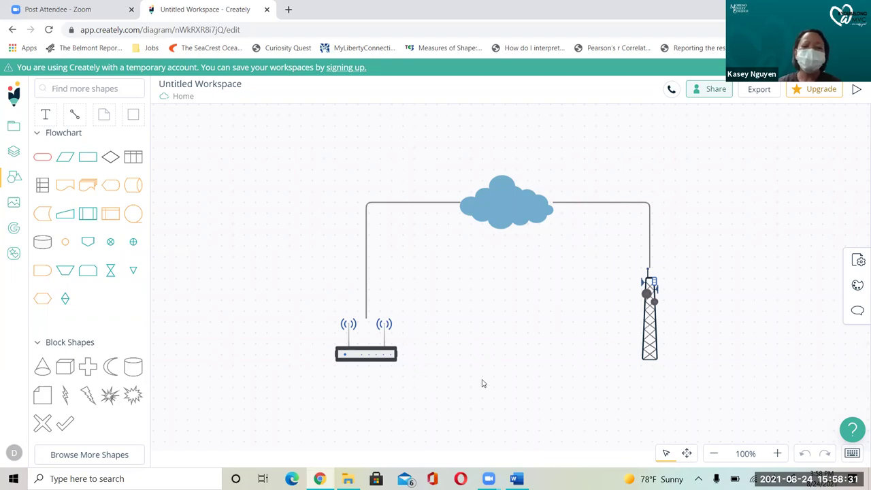
left_click(515, 478)
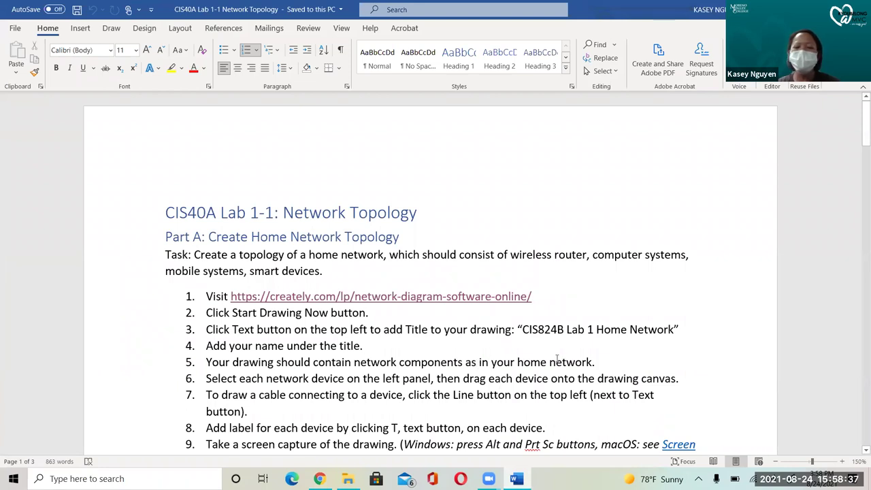
left_click(585, 359)
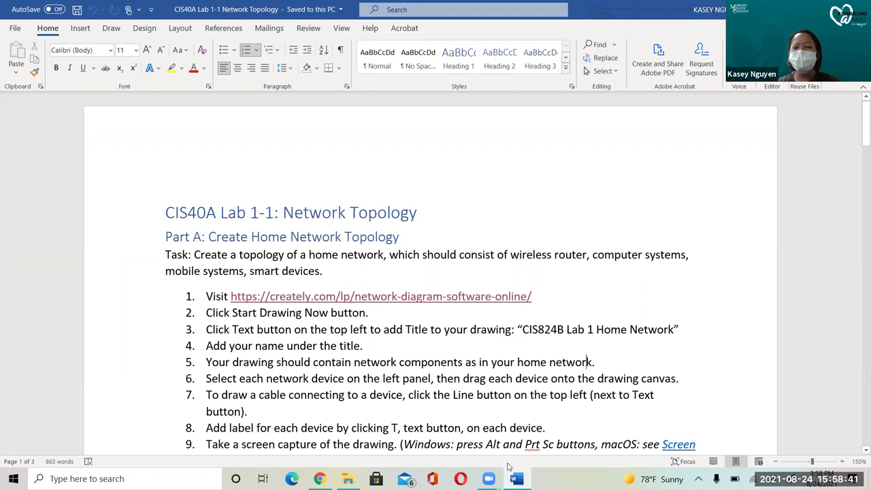
left_click(319, 479)
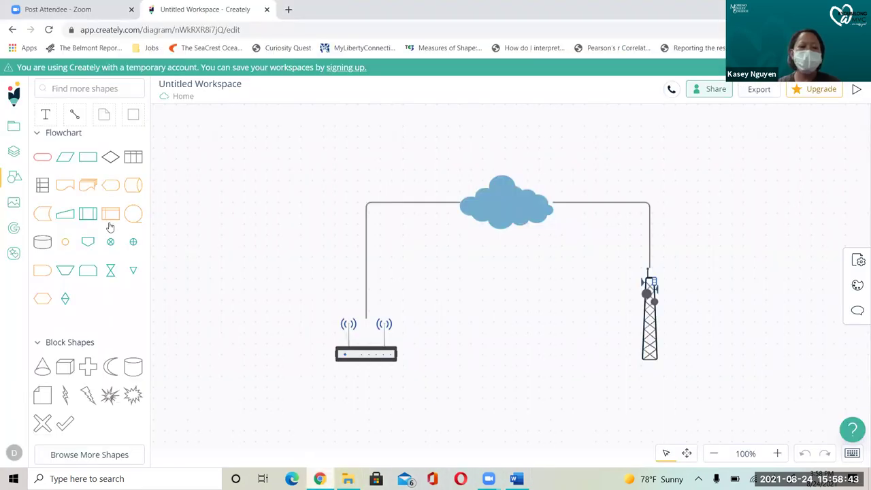
mouse_move(73, 399)
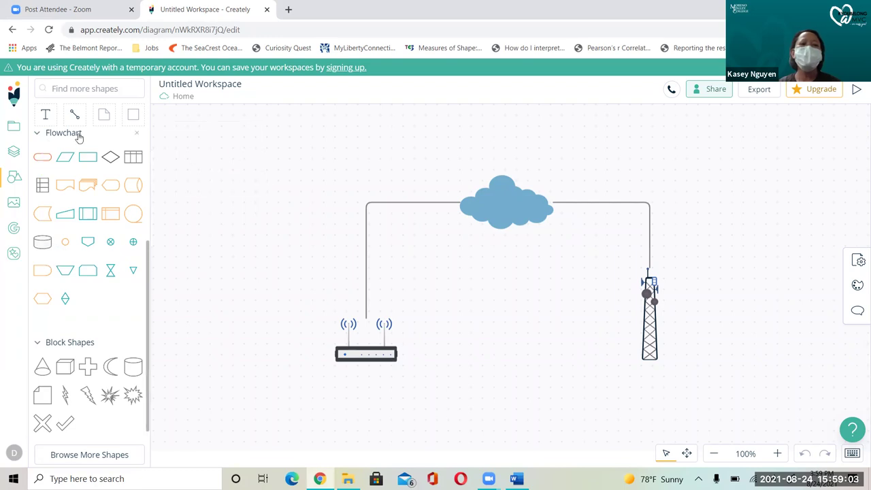
left_click(41, 138)
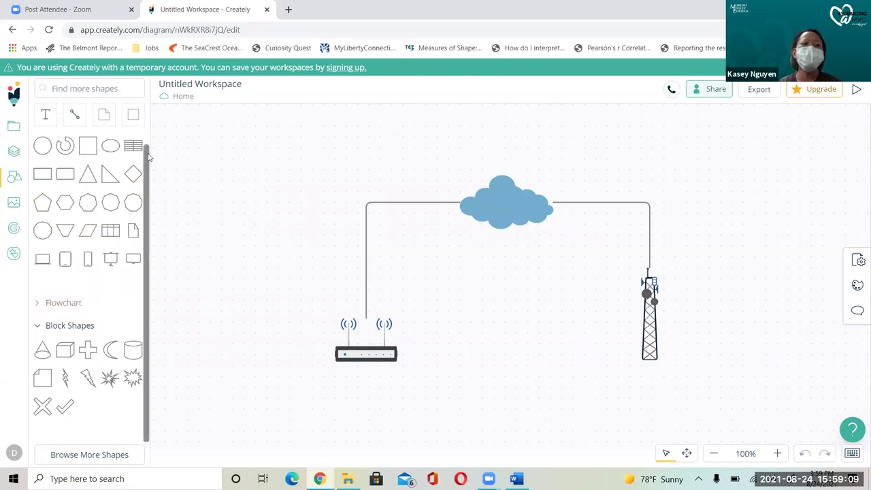
scroll(146, 163, "up", 1)
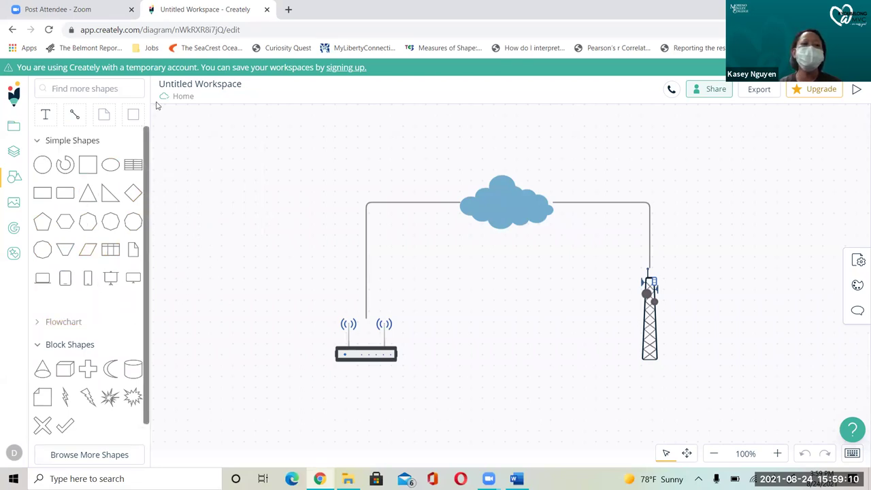
left_click(39, 142)
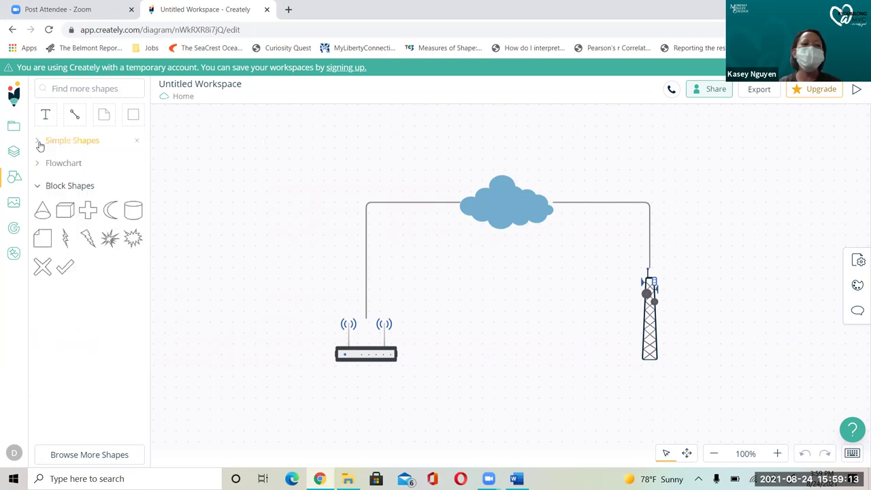
left_click(90, 88)
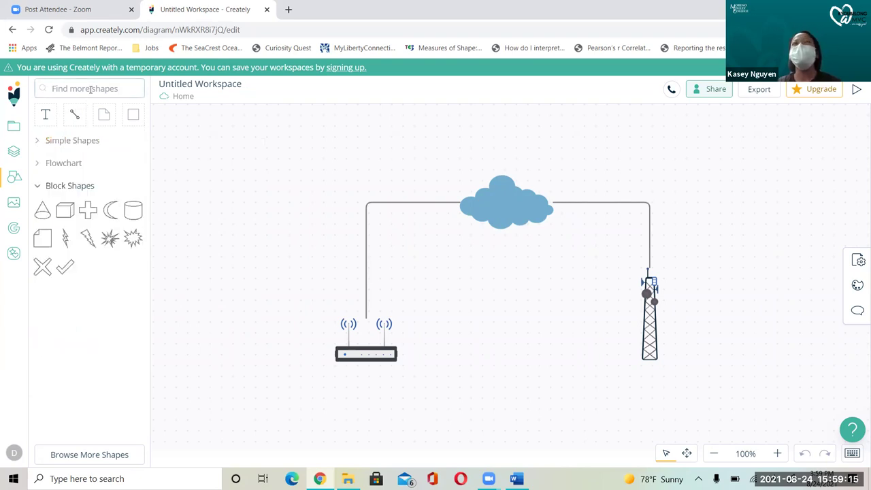
type("net")
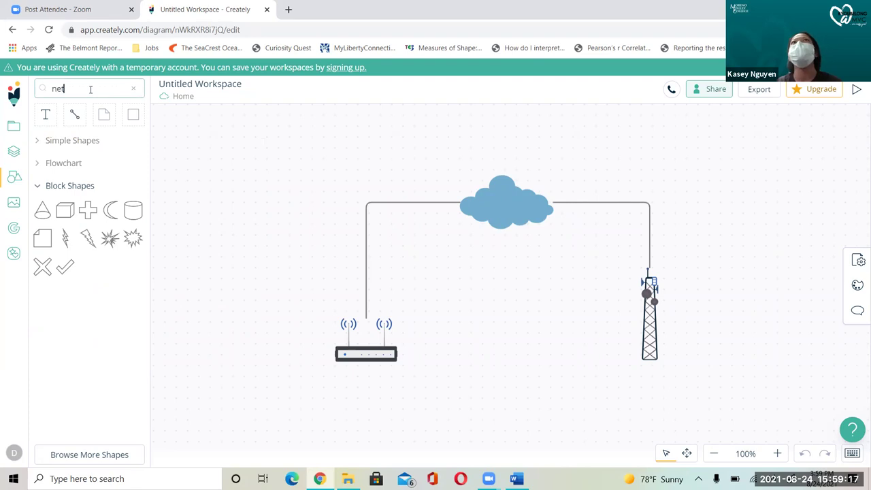
type("work")
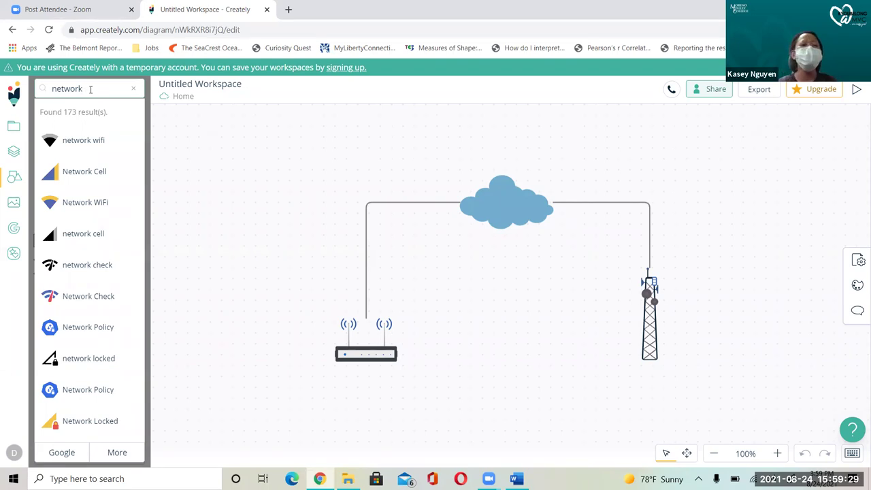
key("BackSpace")
key("BackSpace")
key("BackSpace")
key("BackSpace")
key("BackSpace")
key("BackSpace")
key("BackSpace")
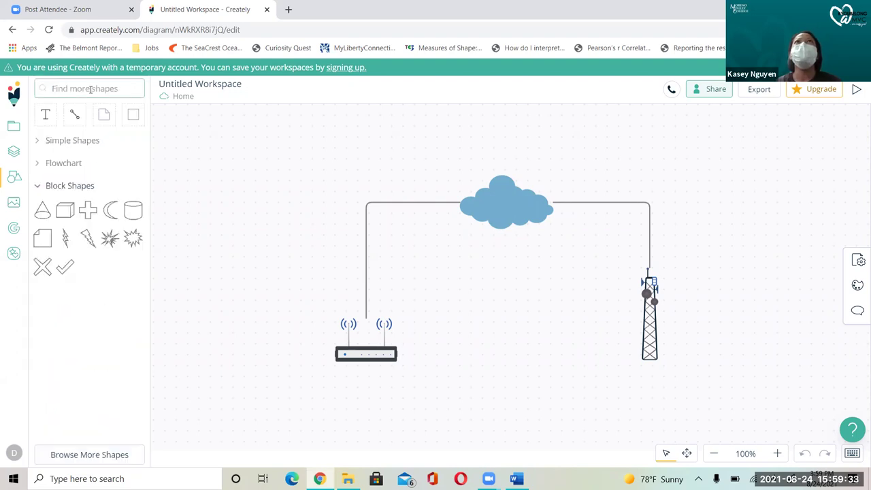
type("wor")
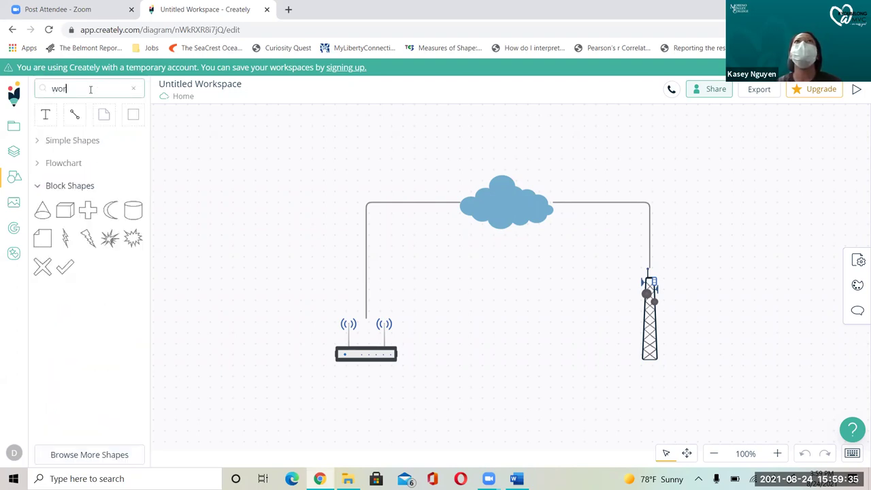
type("ks")
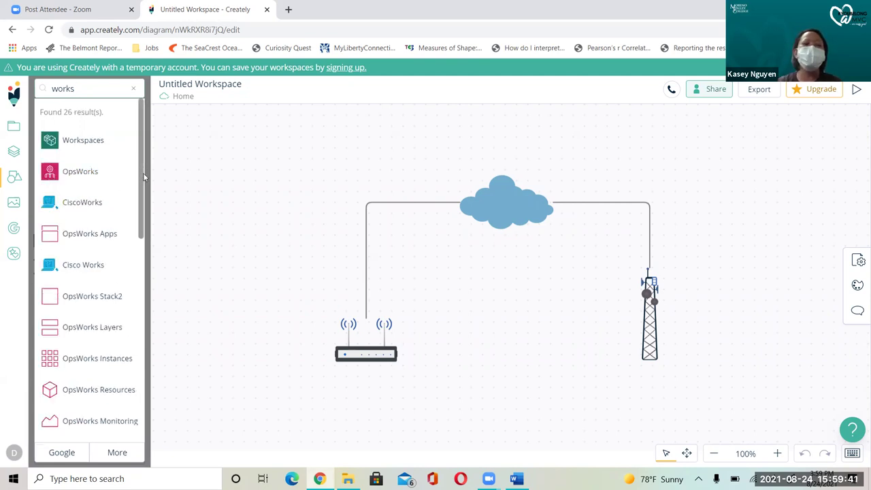
scroll(143, 234, "down", 5)
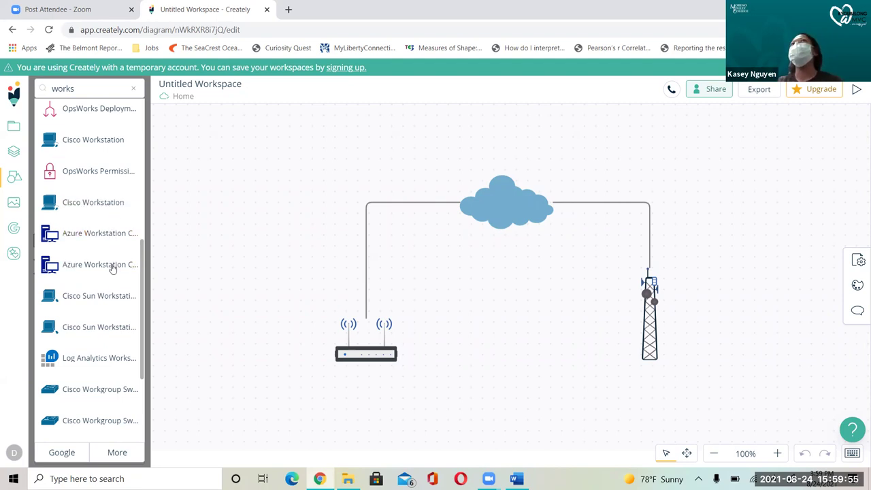
left_click_drag(143, 295, 152, 159)
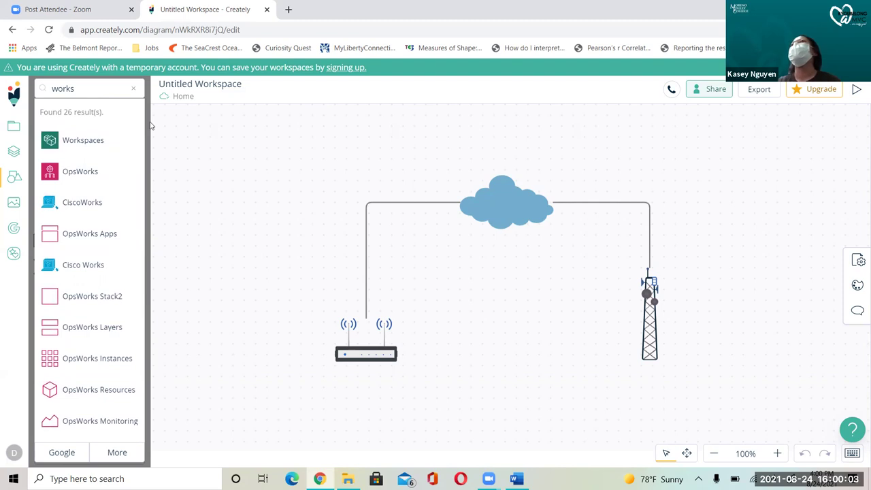
left_click(94, 89)
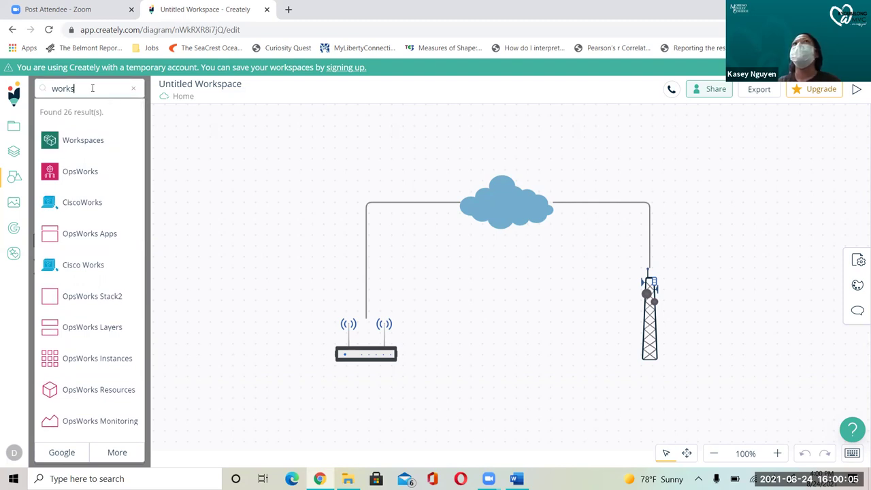
key("BackSpace")
key("BackSpace")
key("BackSpace")
key("BackSpace")
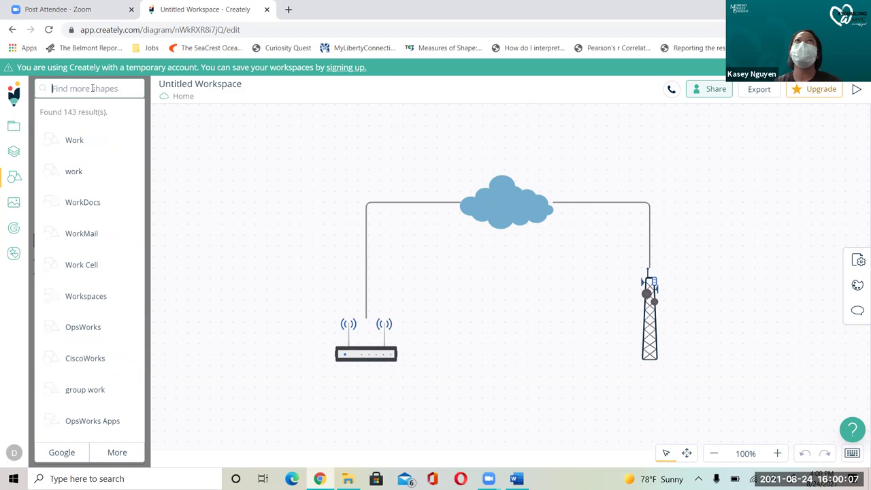
Step: Search shapes for 'computer', place a laptop between the router and cell tower, and enlarge it
type("comp")
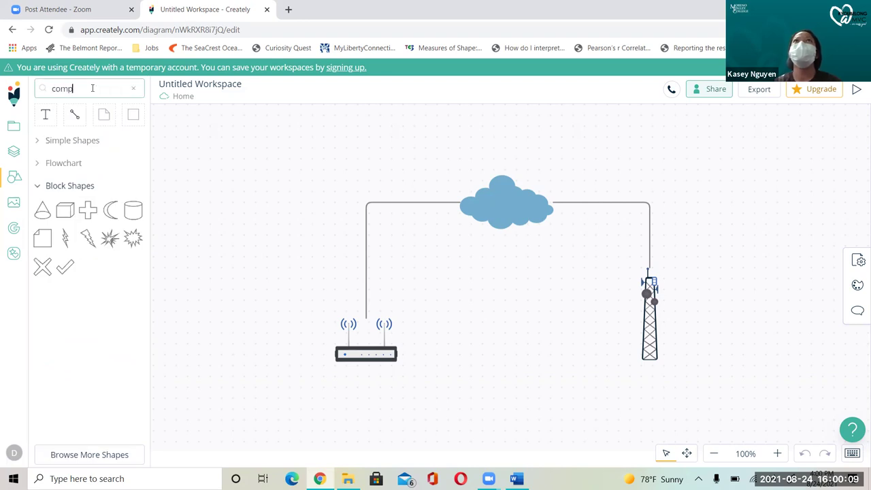
type("uter")
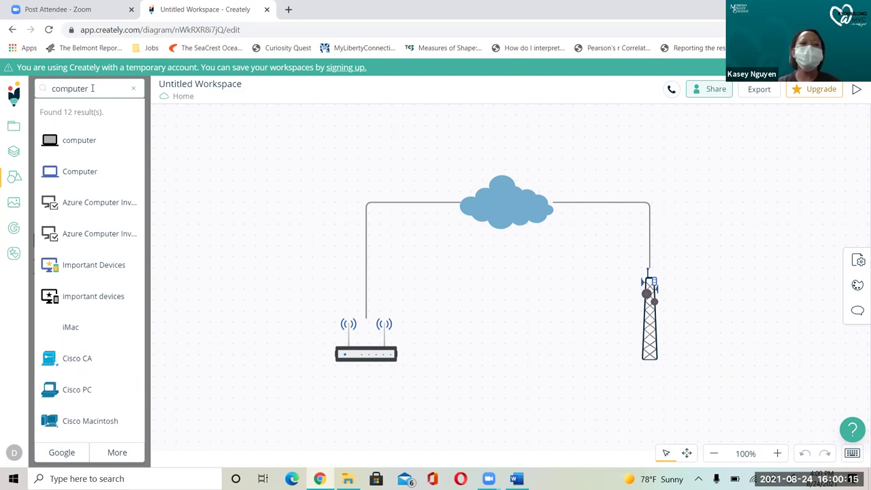
left_click_drag(70, 146, 490, 347)
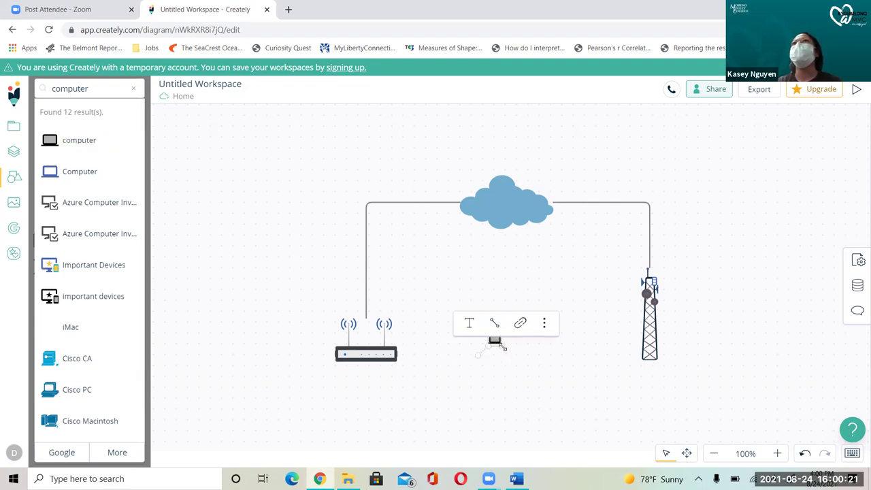
left_click_drag(505, 348, 527, 374)
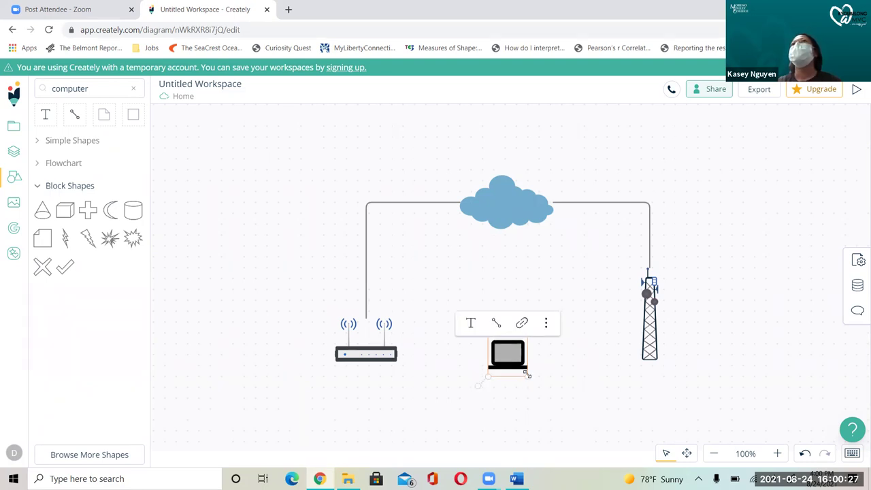
mouse_move(65, 244)
left_click_drag(65, 243, 459, 332)
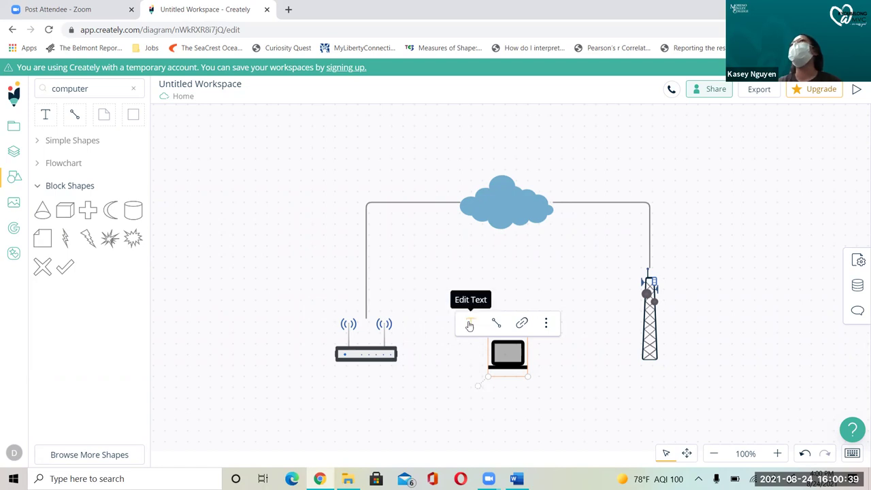
Step: Label the laptop 'Laptop 1:' with '192.168.0.30' on a second line
left_click(469, 325)
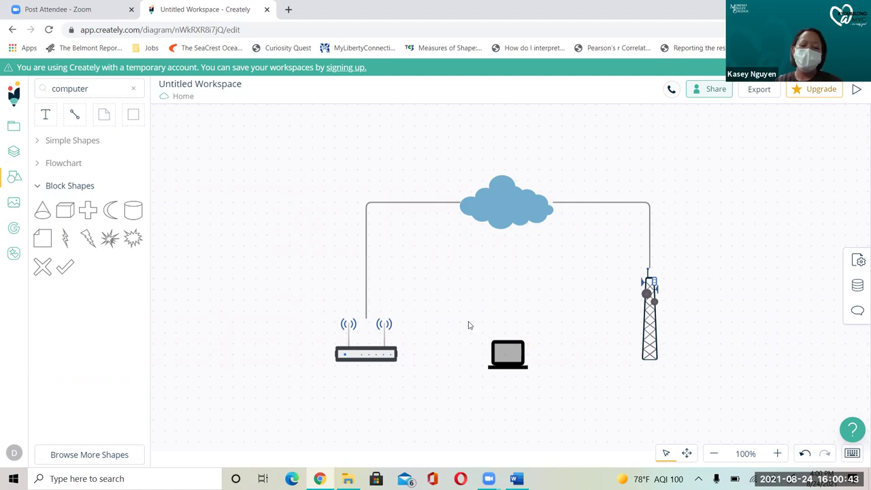
type("Laptop")
key("Return")
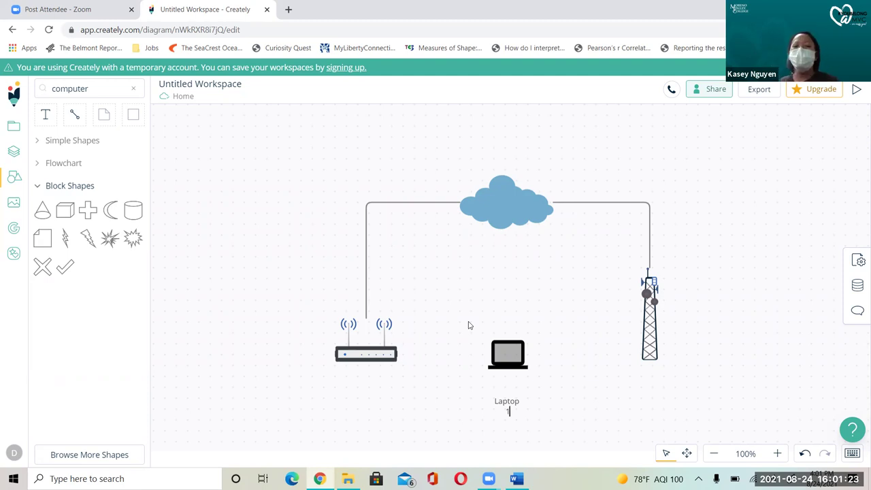
type(":")
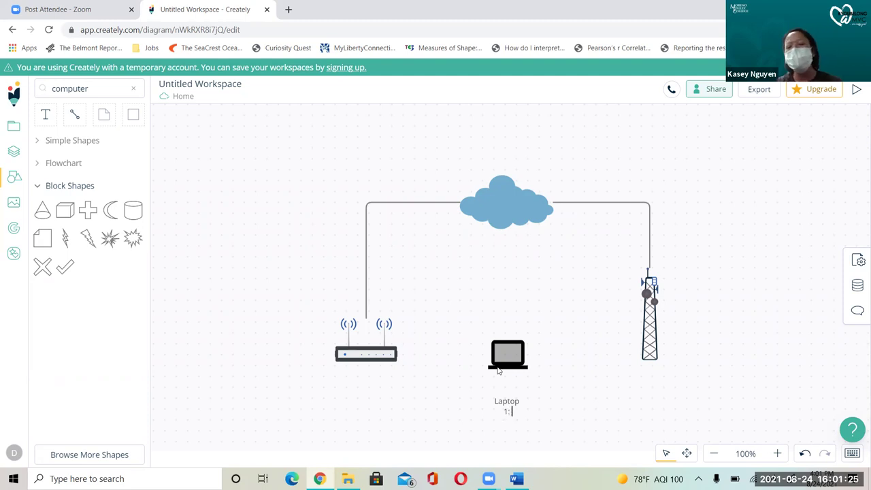
type("192")
type(".168.0")
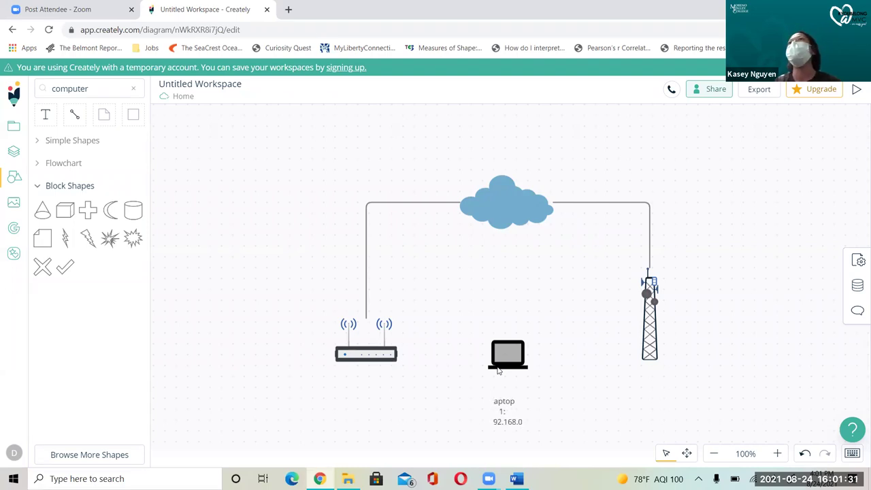
type(".")
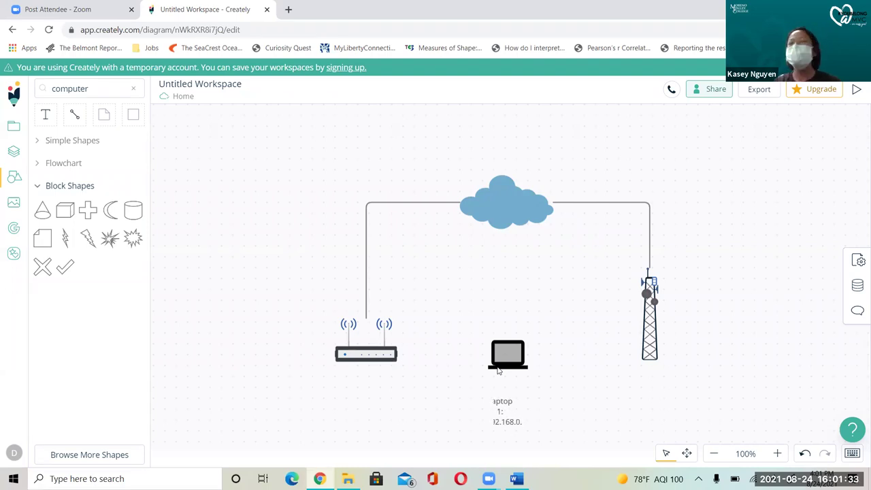
type("30")
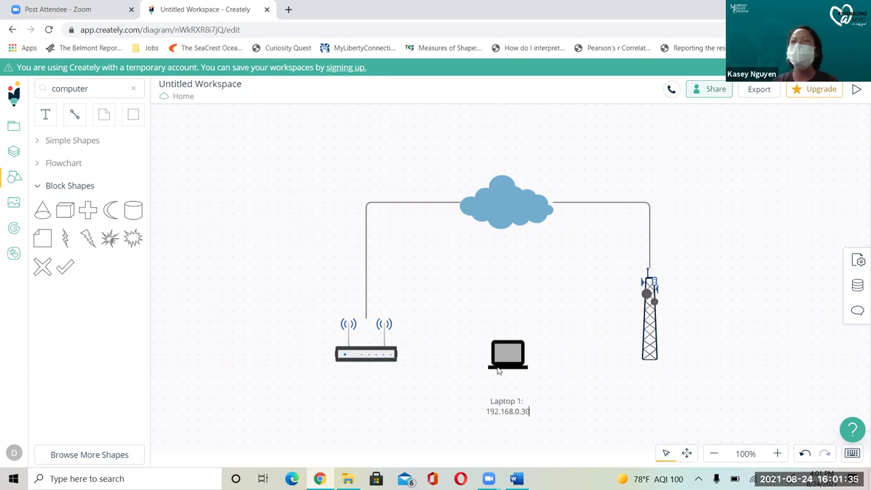